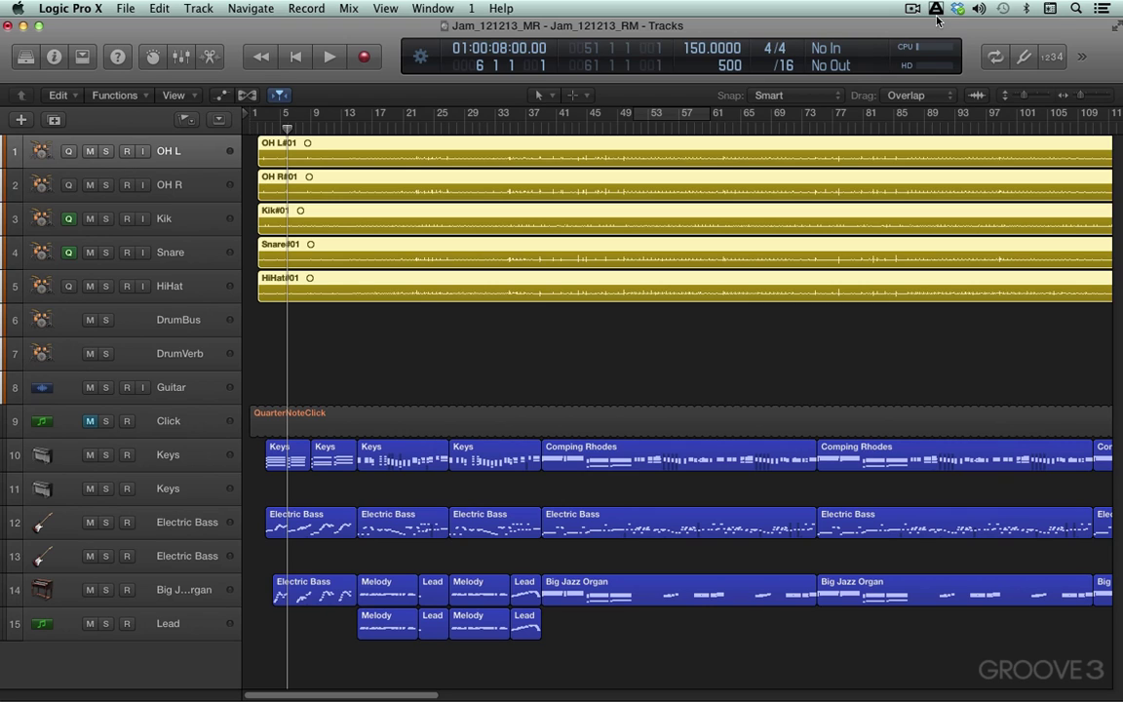
Review the Logic mixer mapping in Automap's mapping editor, then close both Automap windows
left_click(934, 10)
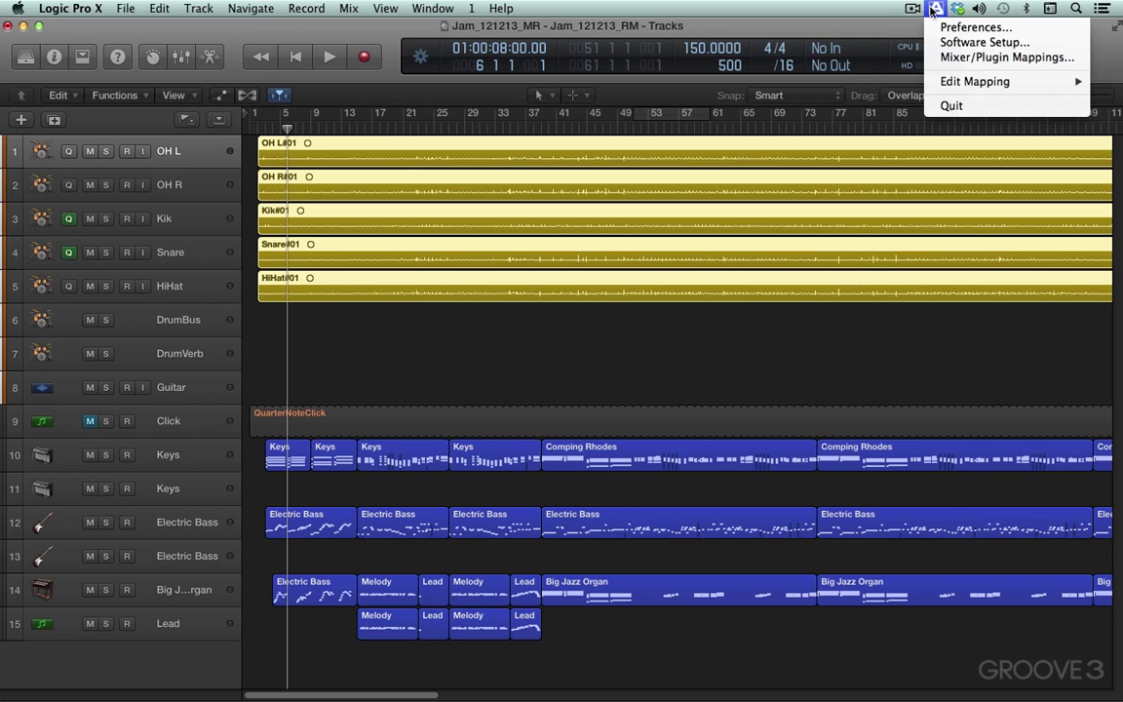
left_click(965, 59)
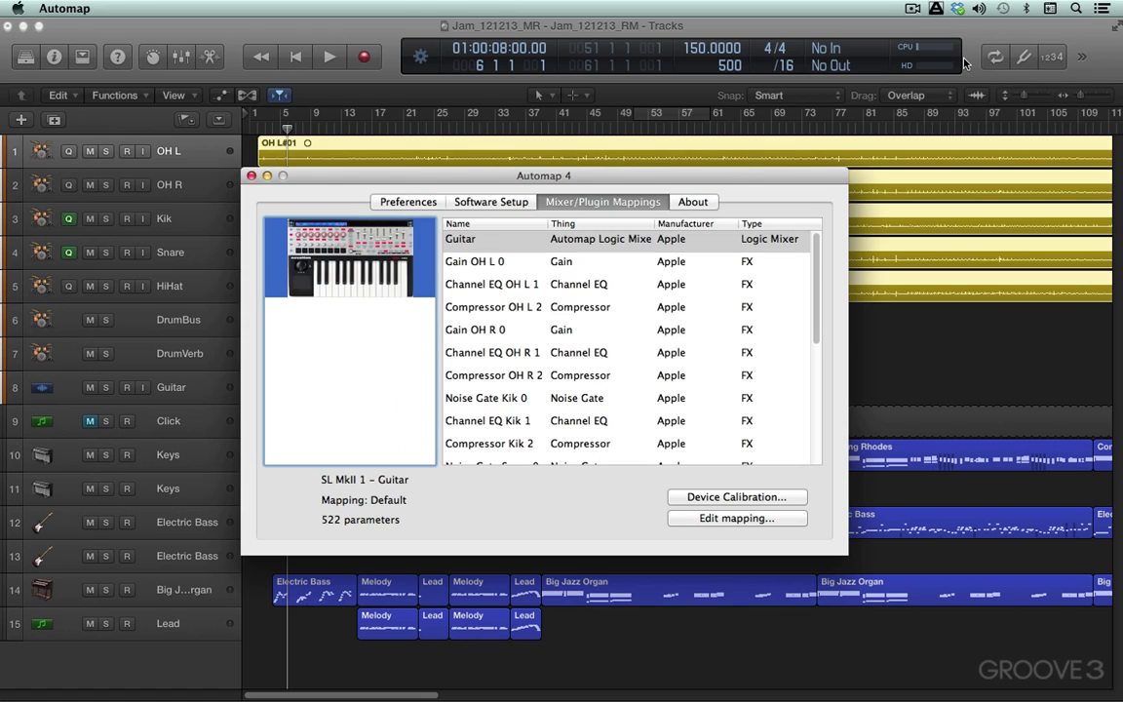
left_click(736, 519)
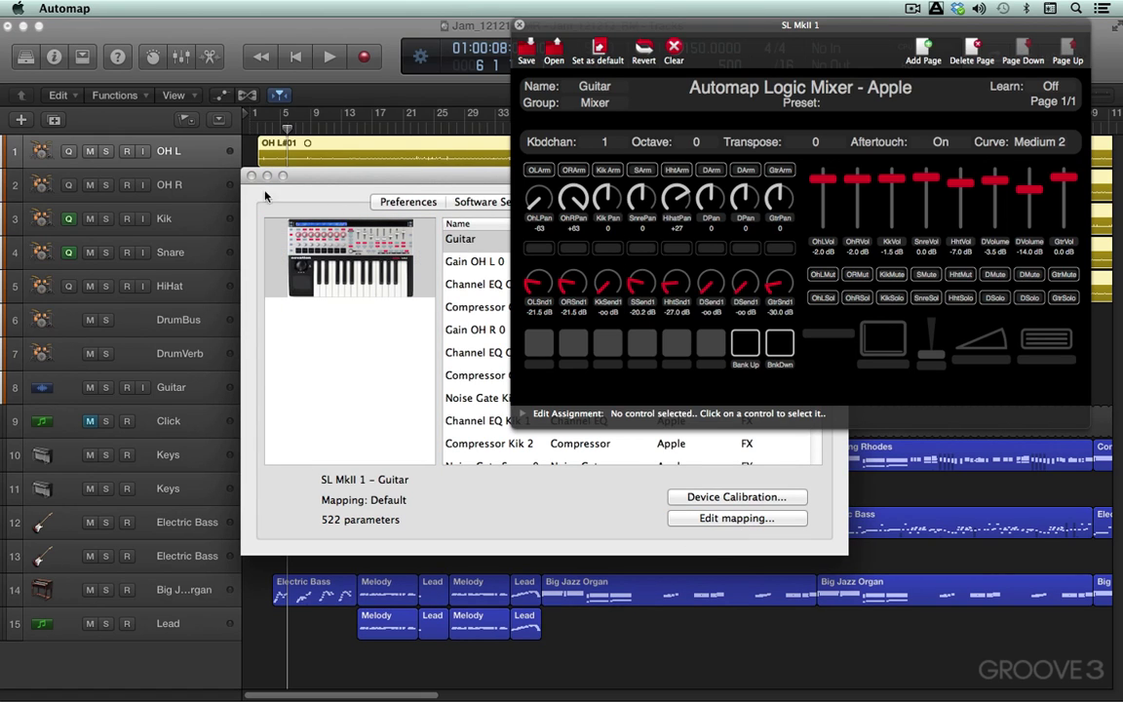
left_click(252, 175)
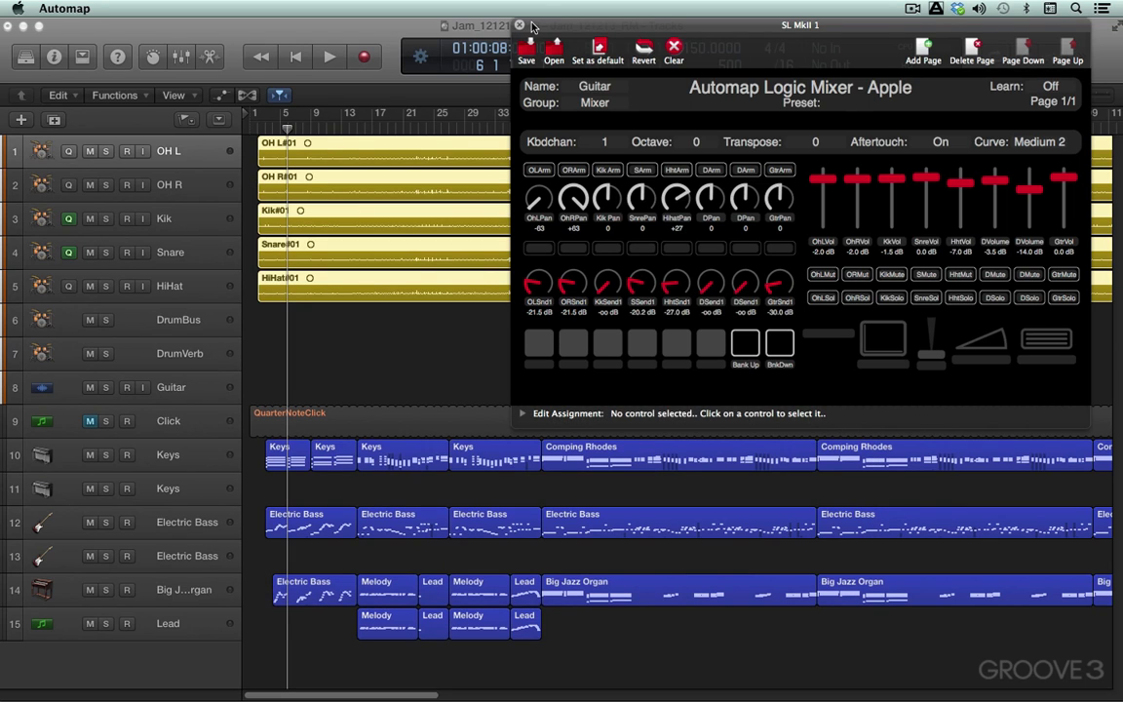
left_click(519, 24)
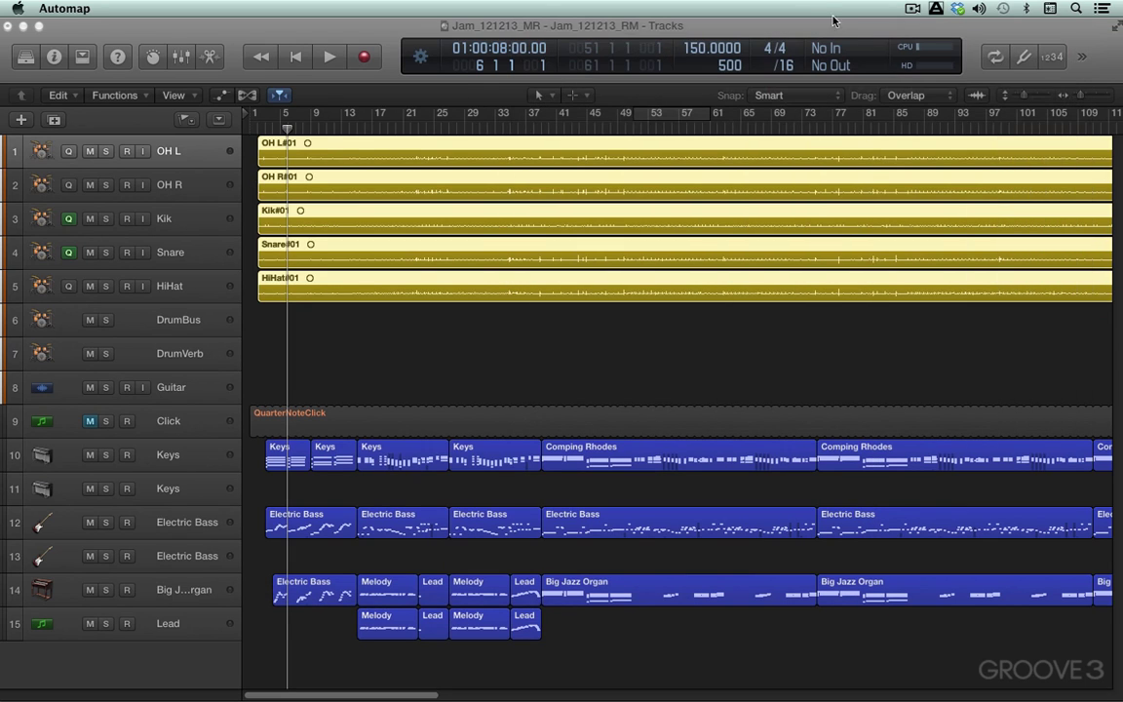
Open the SL MkII mapping for the Apple EXS24 Click instrument
left_click(934, 9)
mouse_move(975, 82)
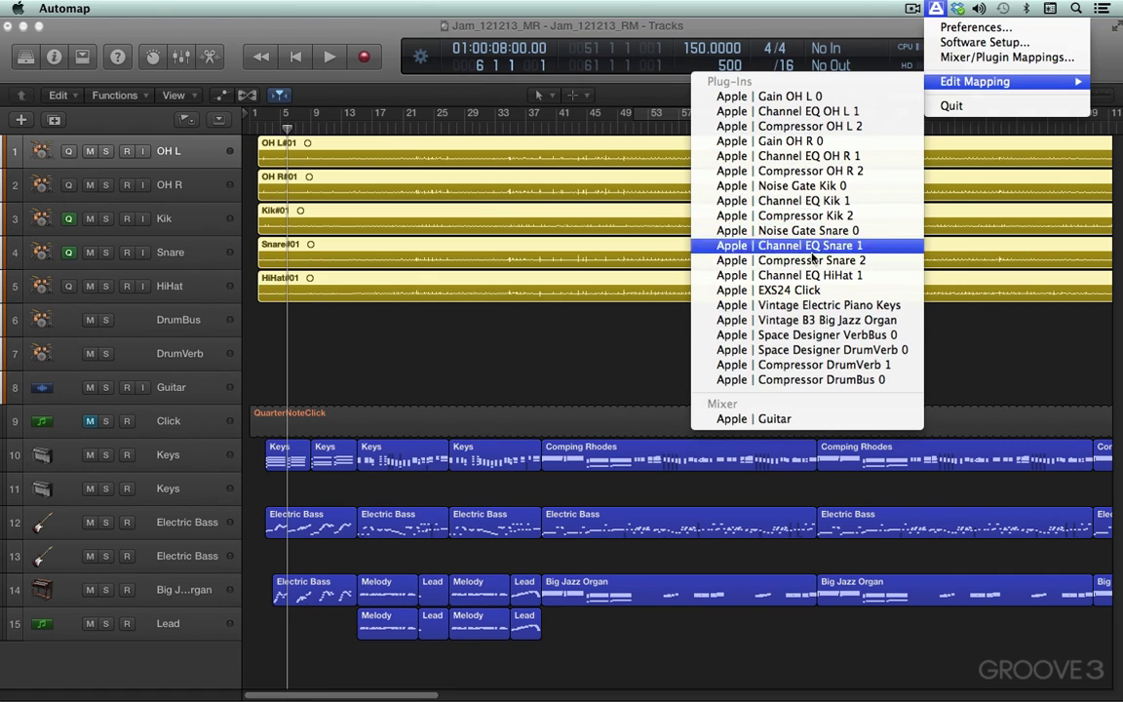
left_click(814, 291)
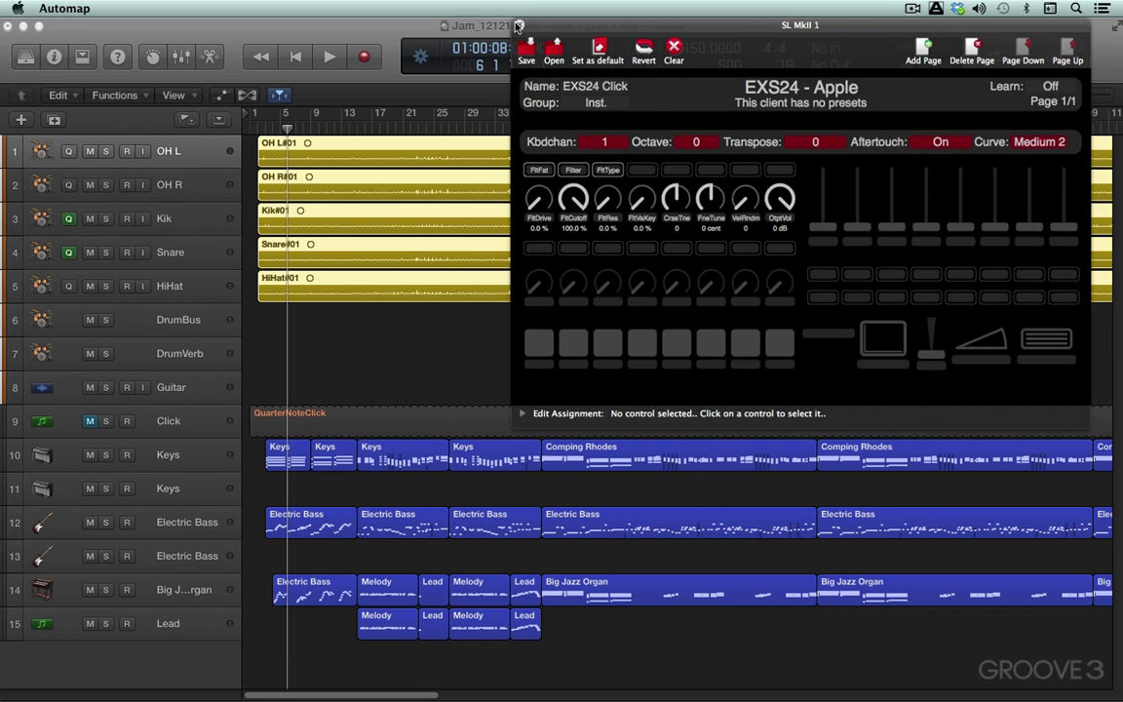
Close the EXS24 Click mapping window to return to the Jam_121213 tracks
left_click(517, 25)
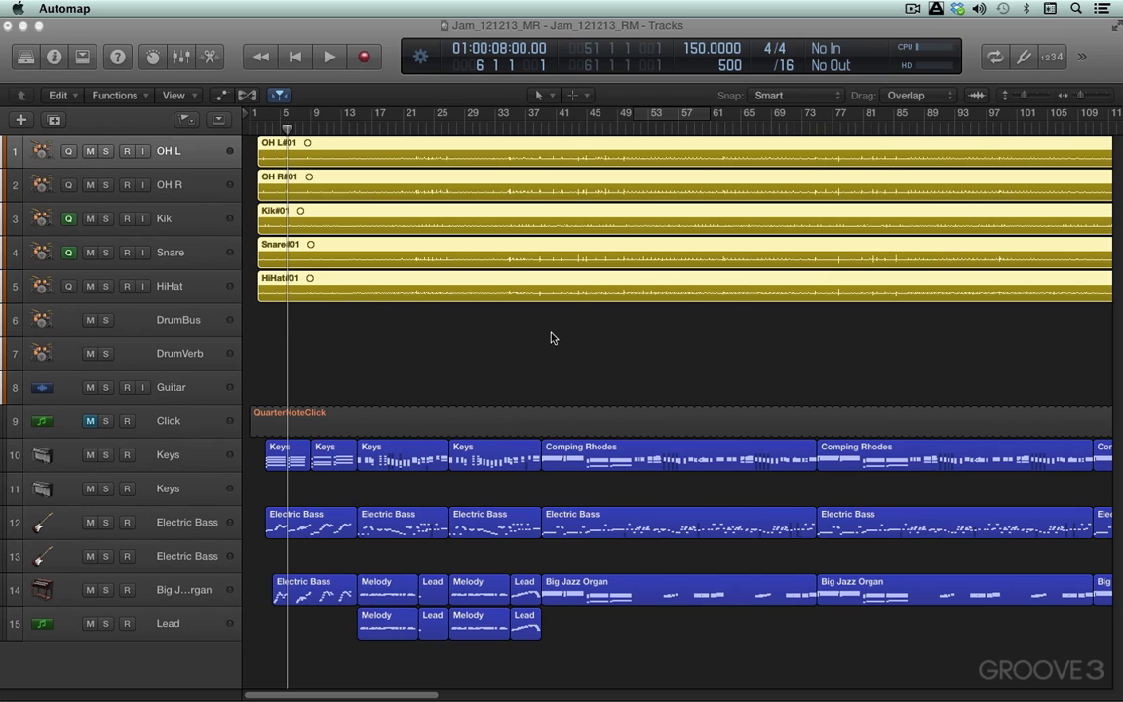
Open the MIDI Environment on the Click & Ports layer
left_click(551, 338)
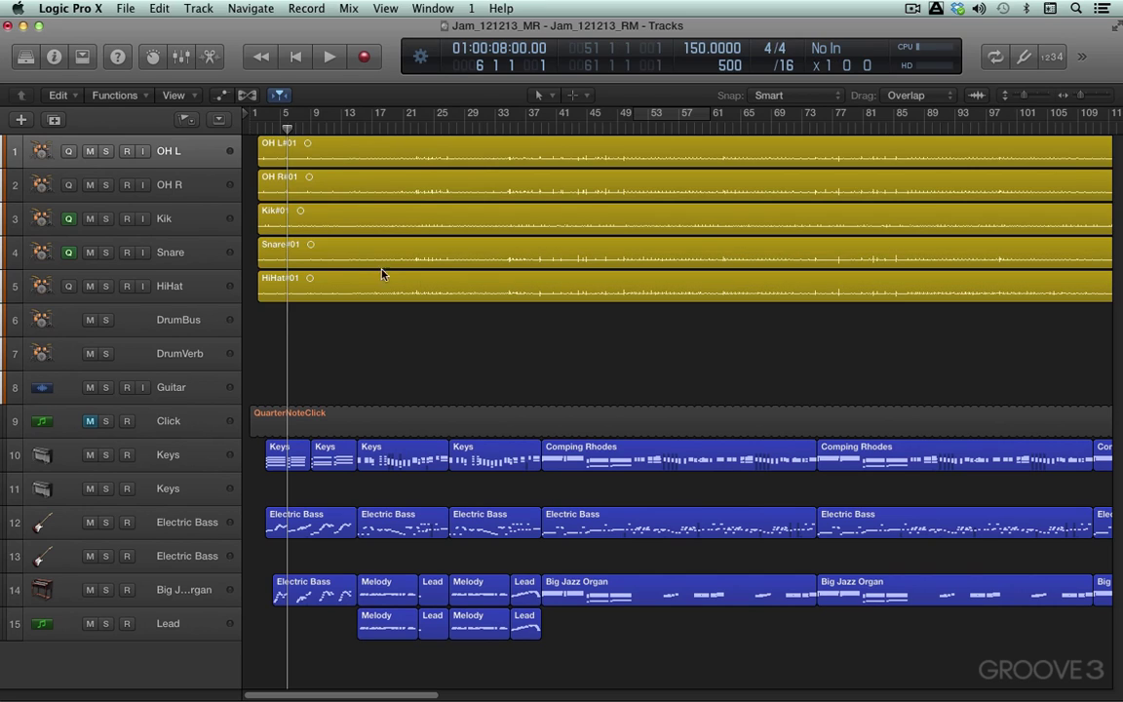
left_click(426, 7)
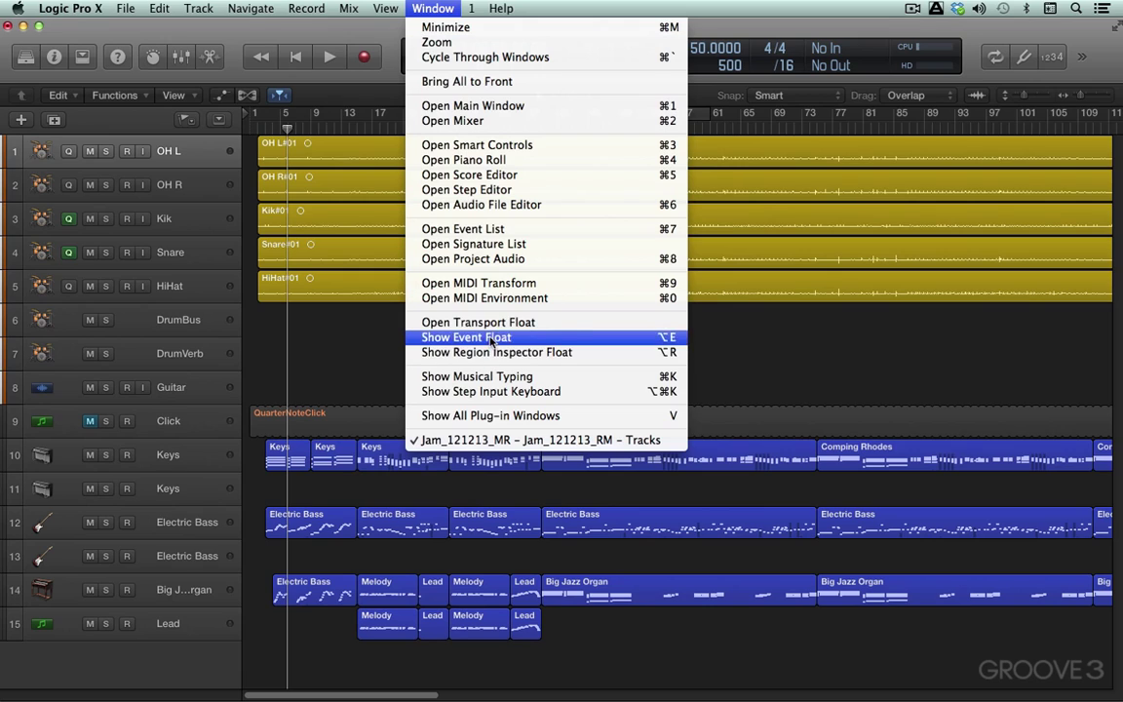
left_click(493, 298)
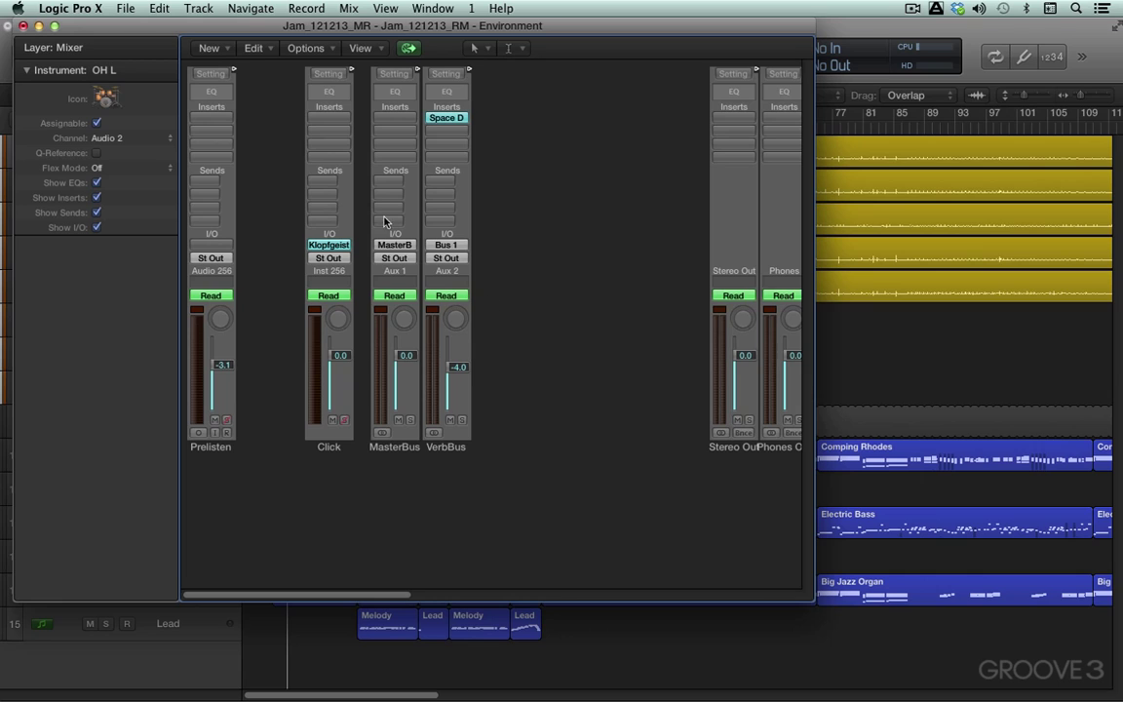
left_click(86, 44)
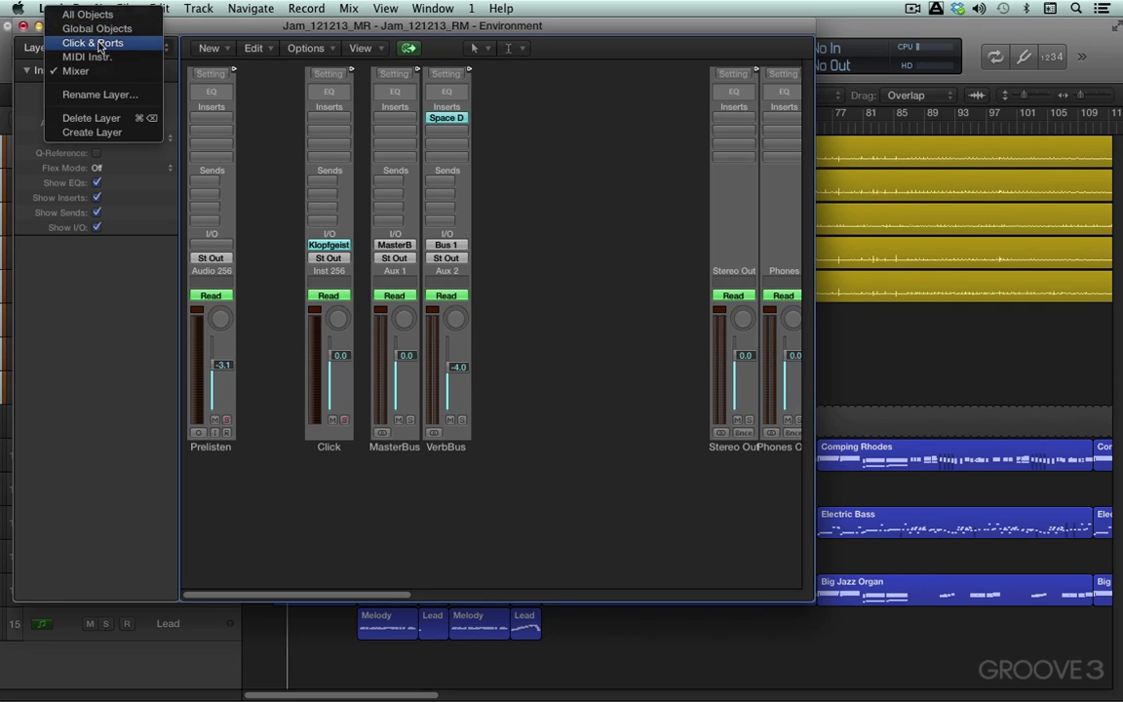
left_click(113, 43)
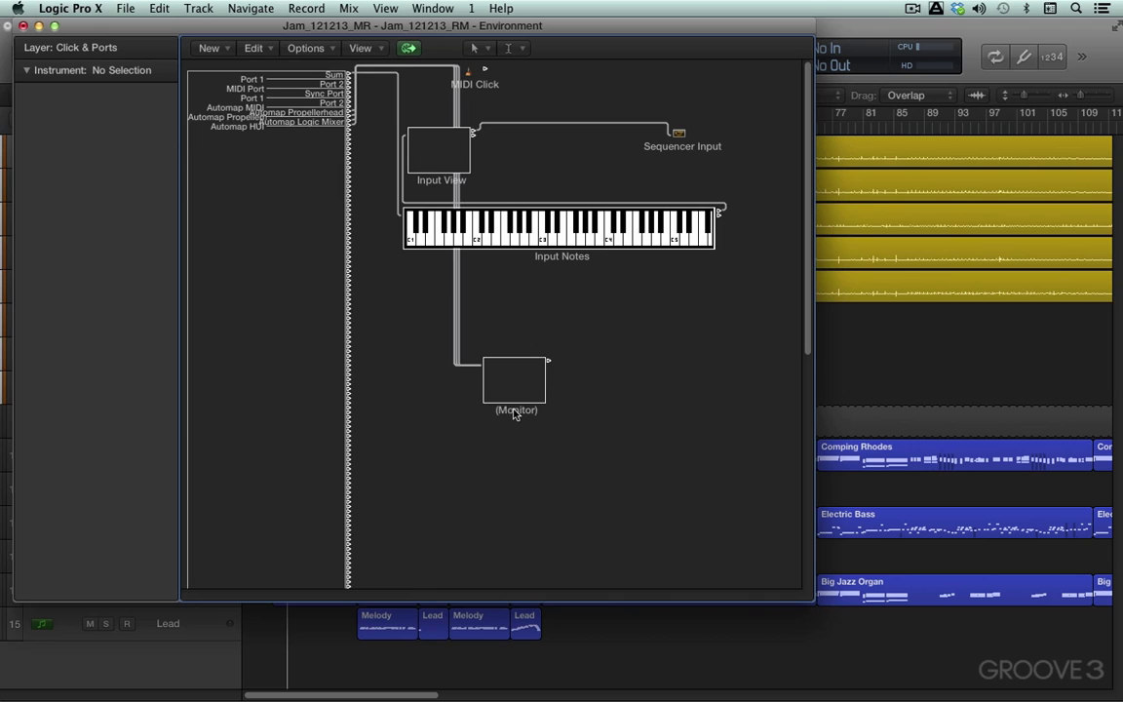
Move the Monitor object down and left, leaving the new-object list without adding anything
left_click_drag(484, 359, 402, 423)
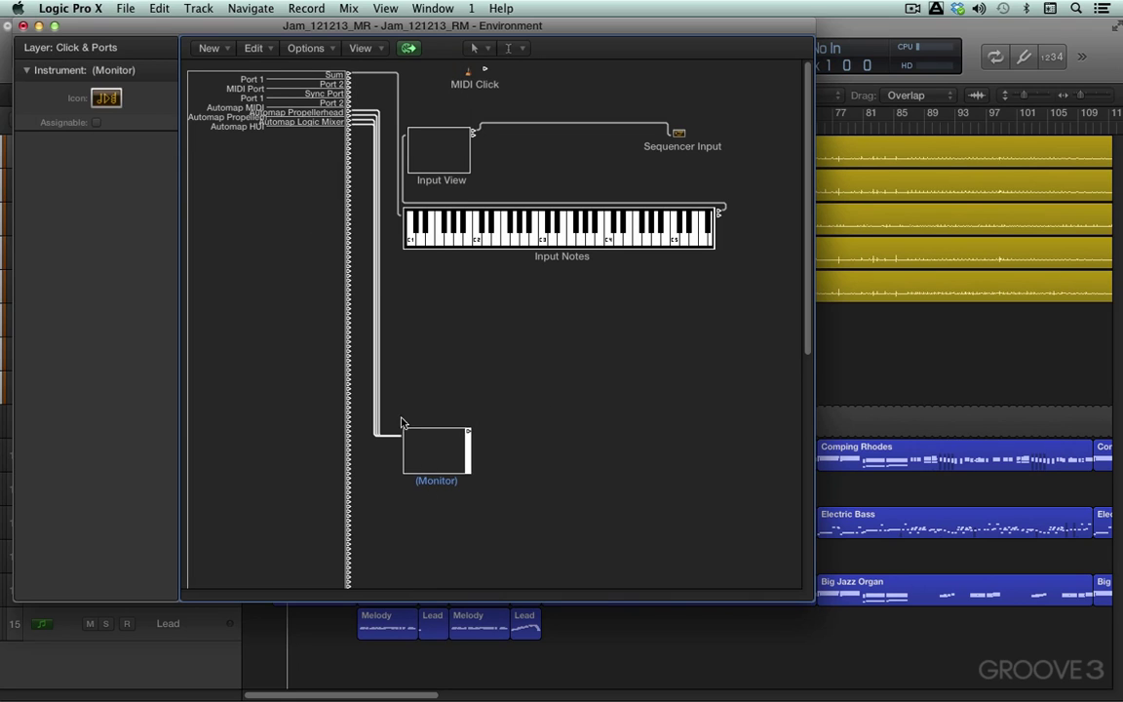
left_click(200, 48)
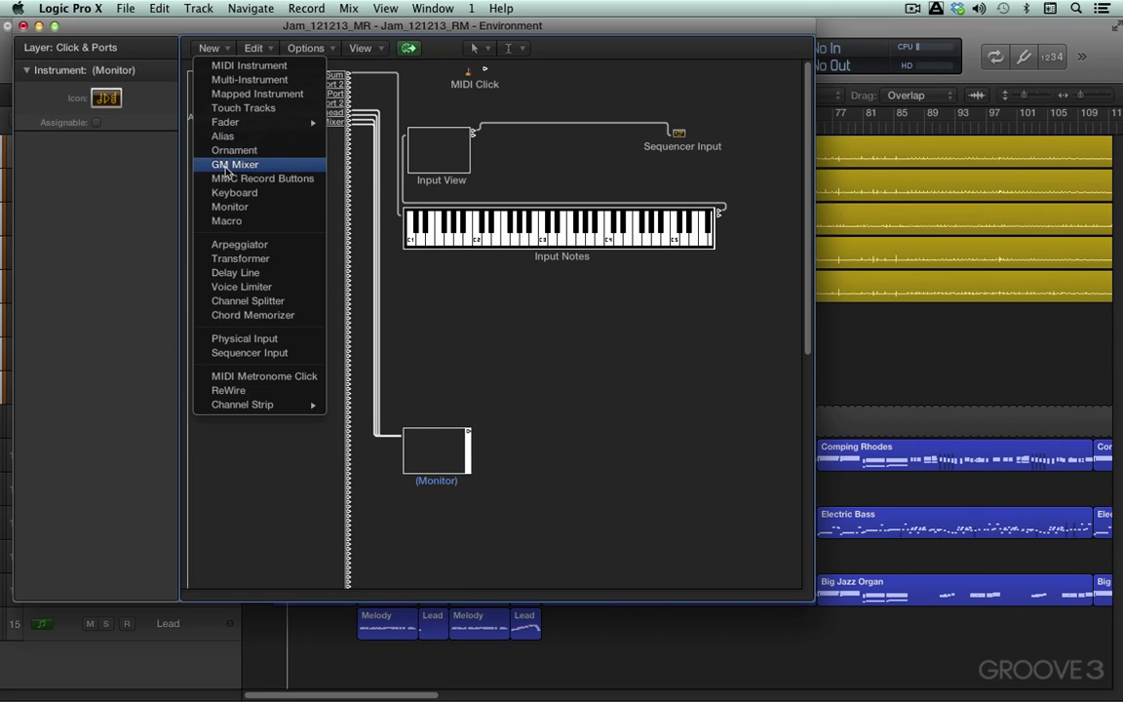
left_click(518, 342)
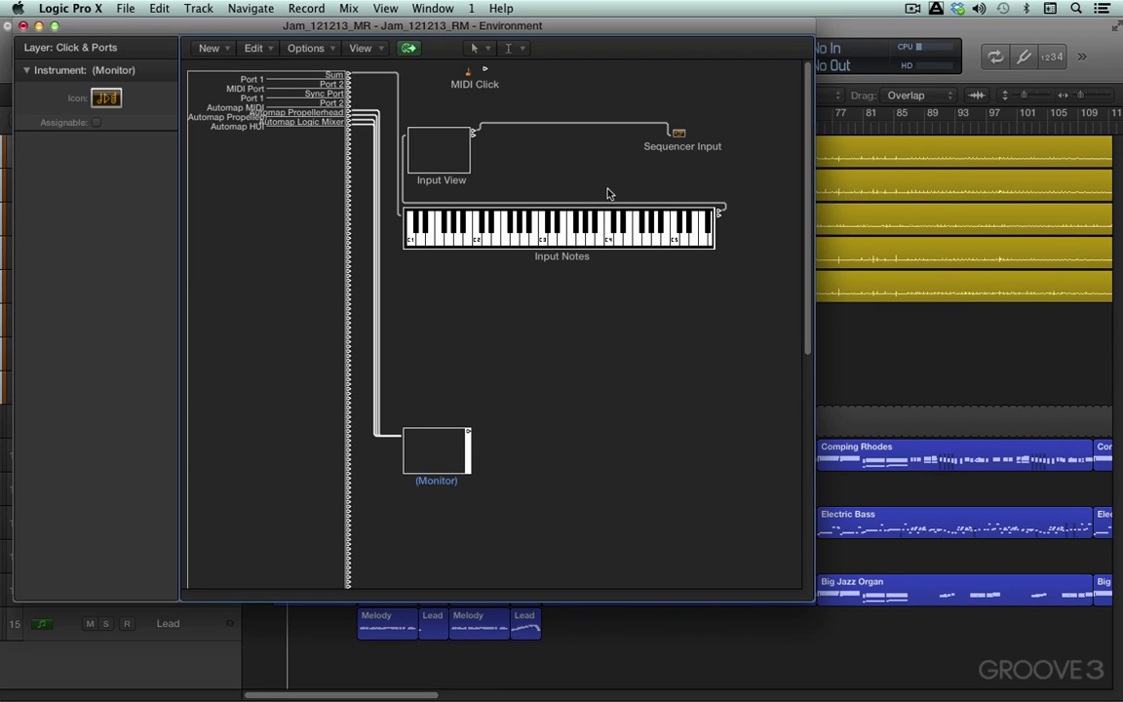
Close the Environment and bring up the Automap status menu
left_click(24, 26)
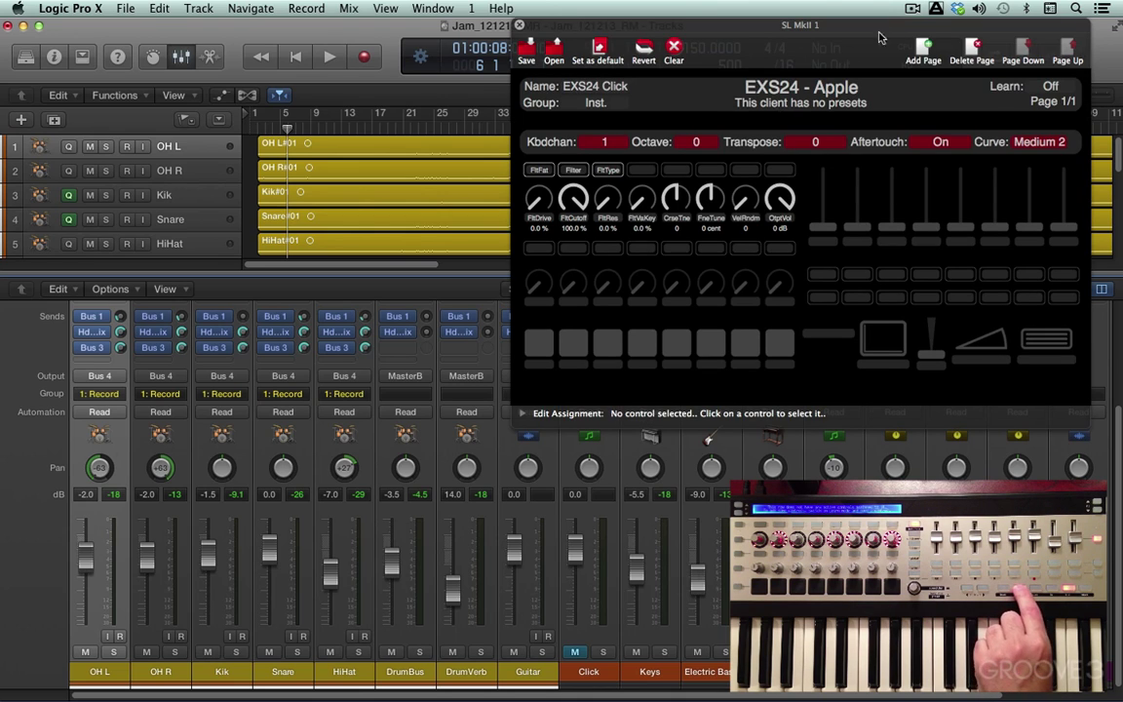
left_click(934, 8)
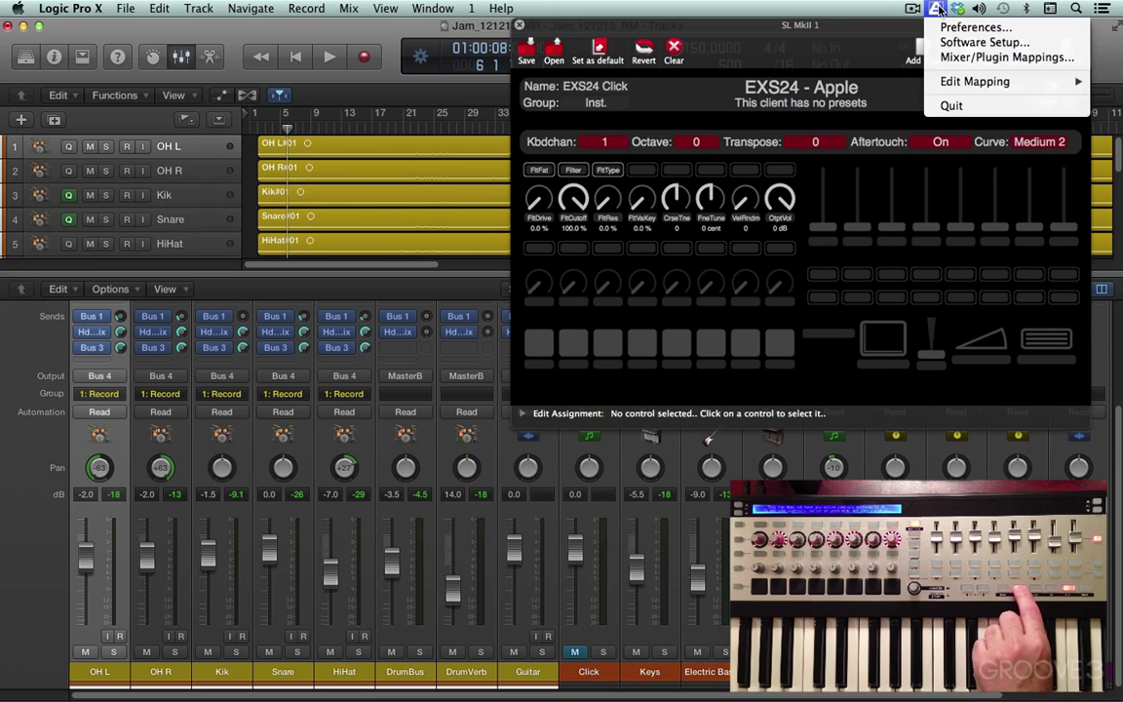
Dismiss the Automap menu to show the SL MkII Logic Mixer mapping
left_click(830, 37)
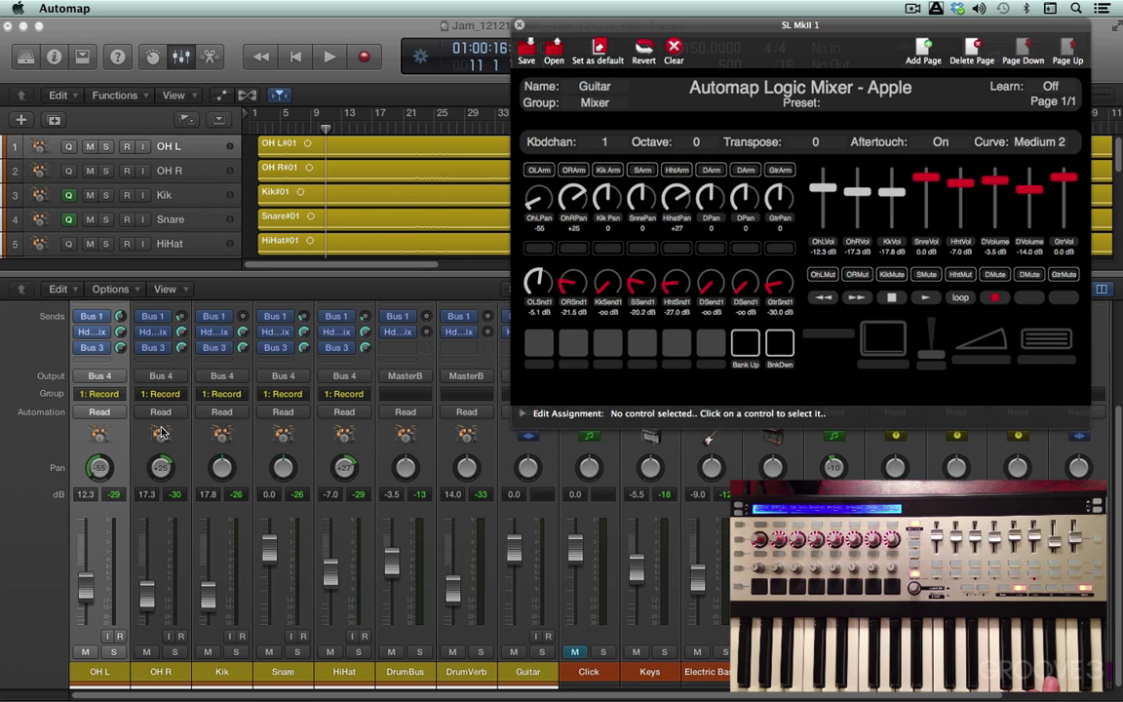
Open the Keys track's Vintage Electric Piano, arranging it beside the Automap mapping
left_click(670, 688)
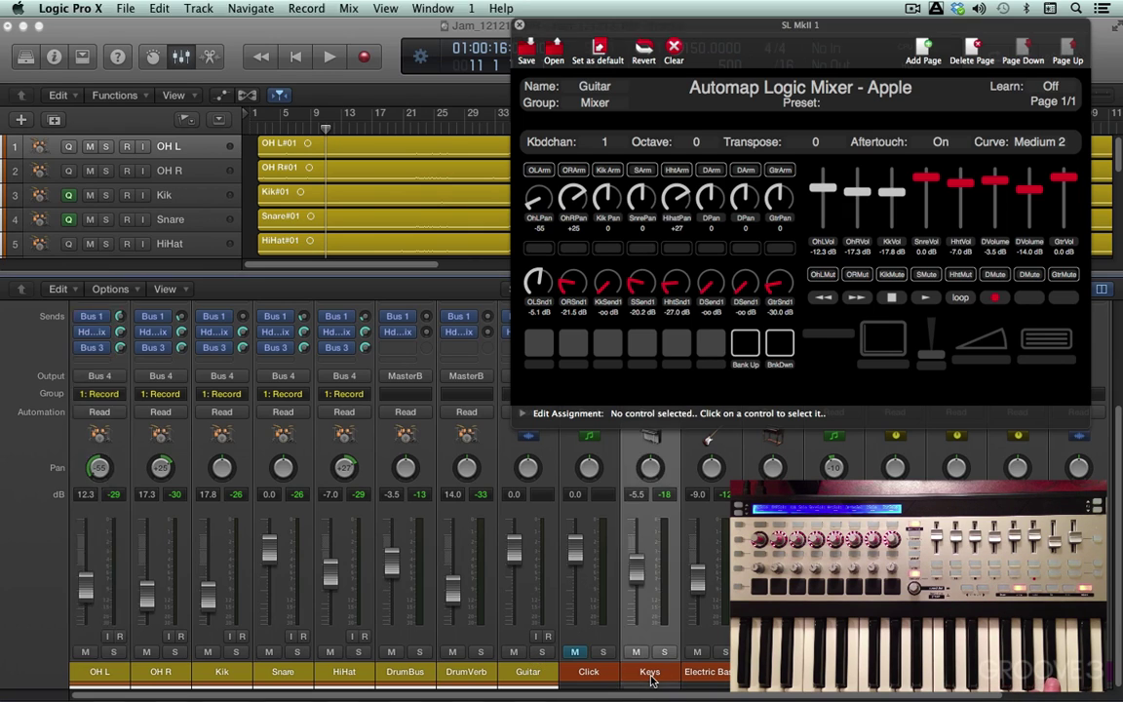
left_click_drag(704, 31, 125, 232)
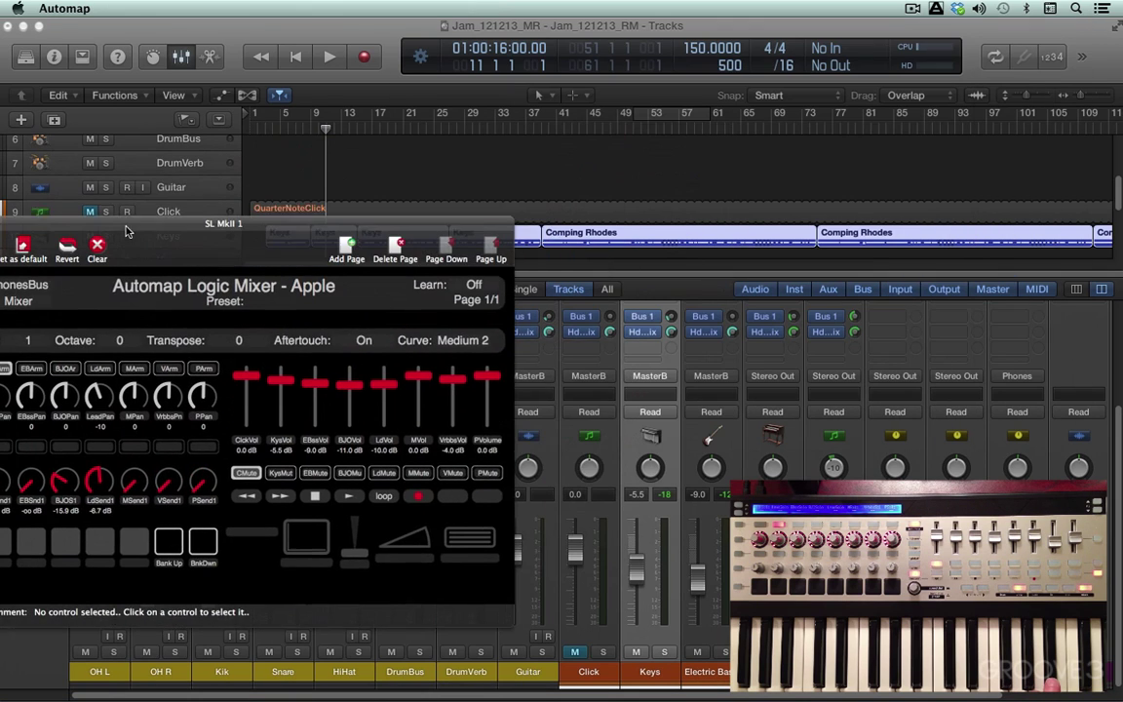
scroll(707, 395, "up", 3)
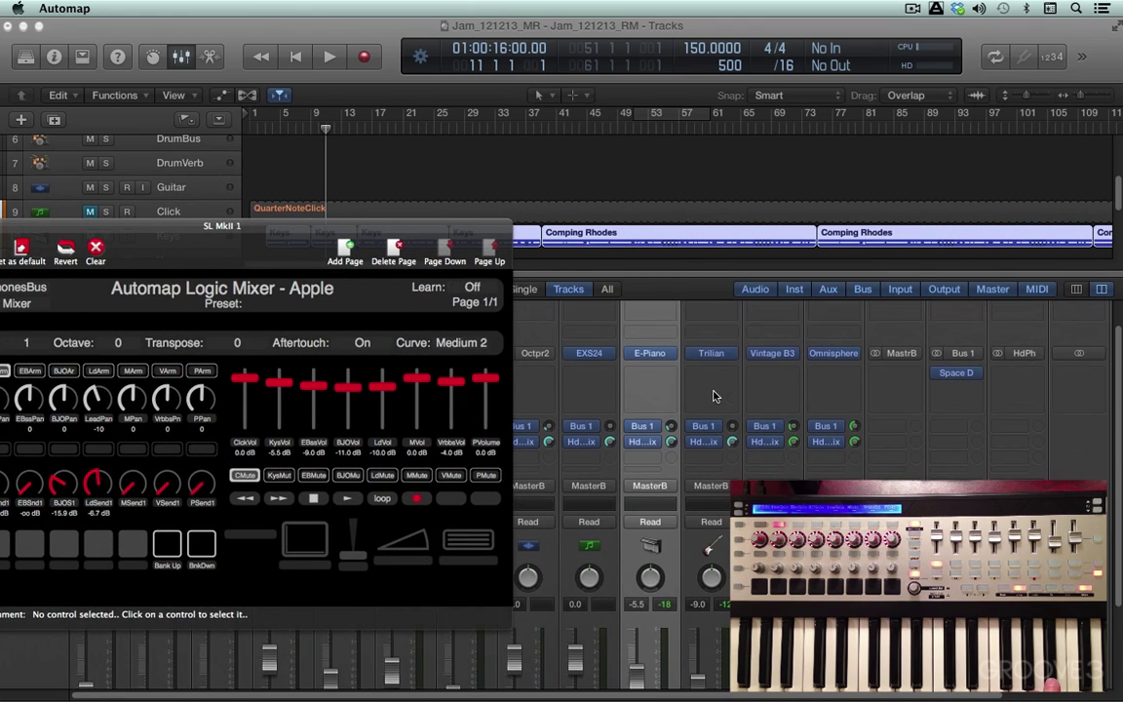
left_click(651, 353)
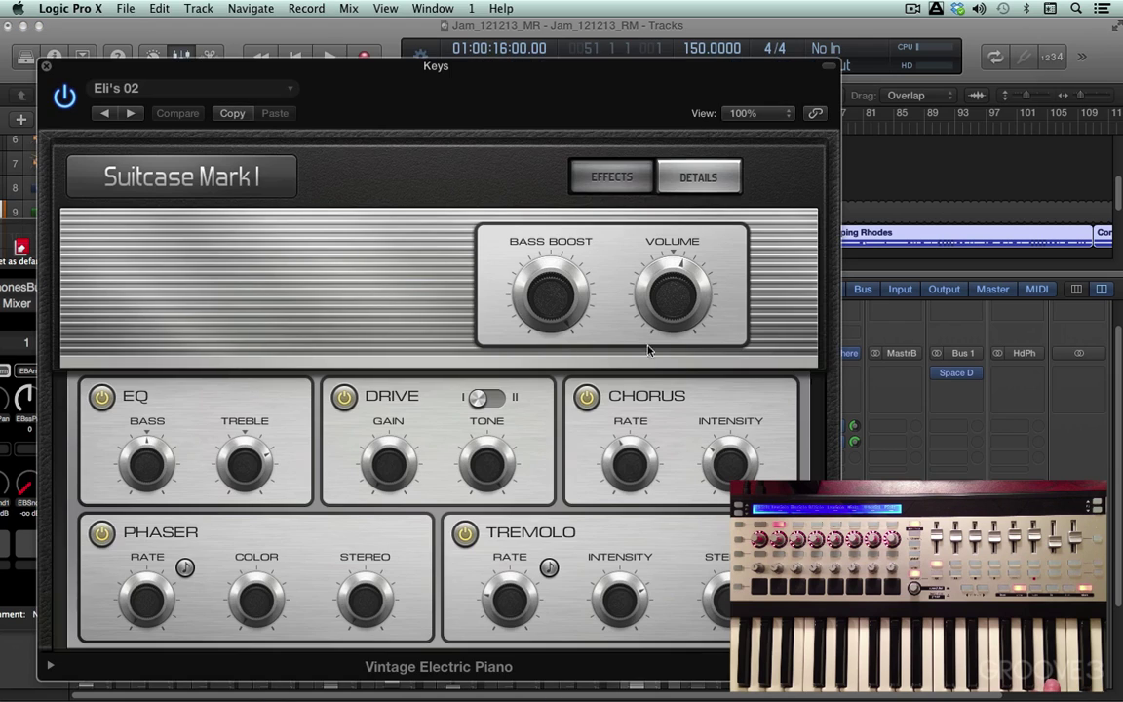
left_click_drag(439, 122, 818, 44)
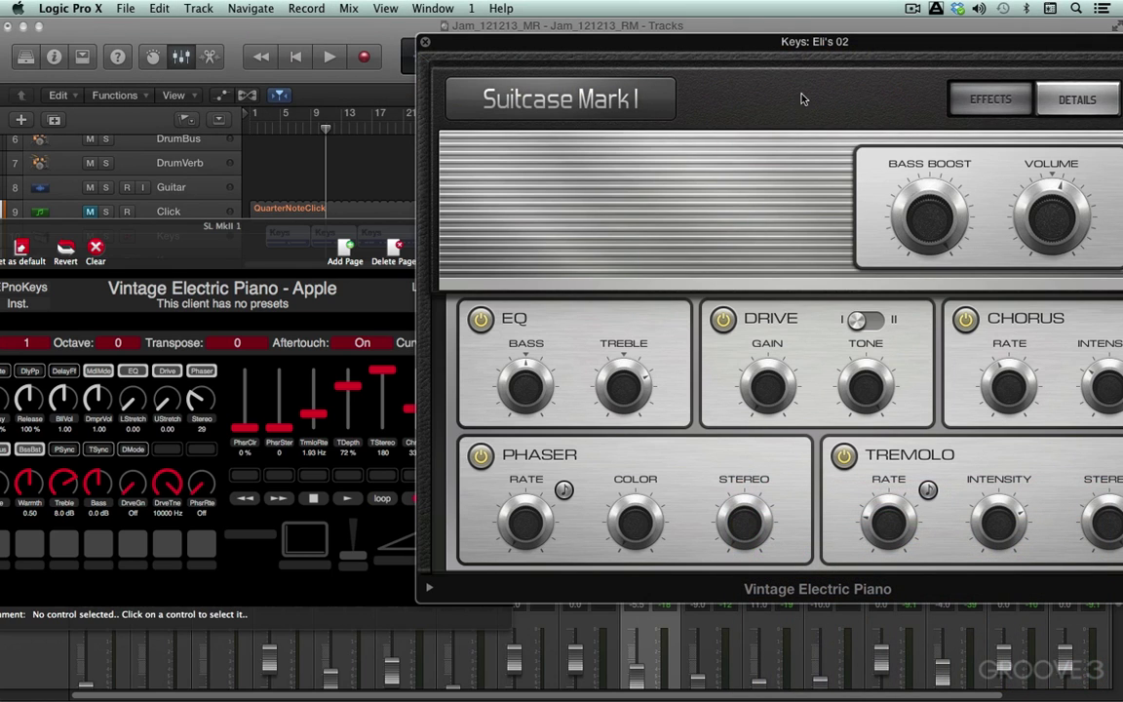
left_click_drag(809, 49, 715, 44)
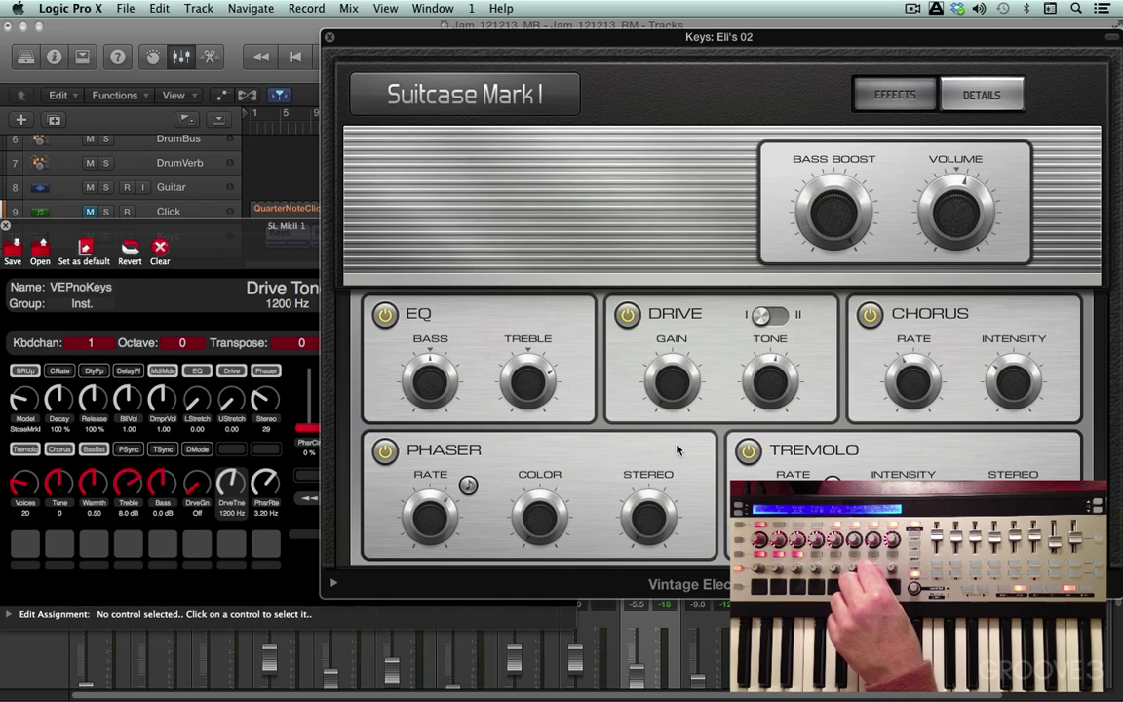
Close the electric piano window and select the Kik, Snare and HiHat regions
left_click(327, 39)
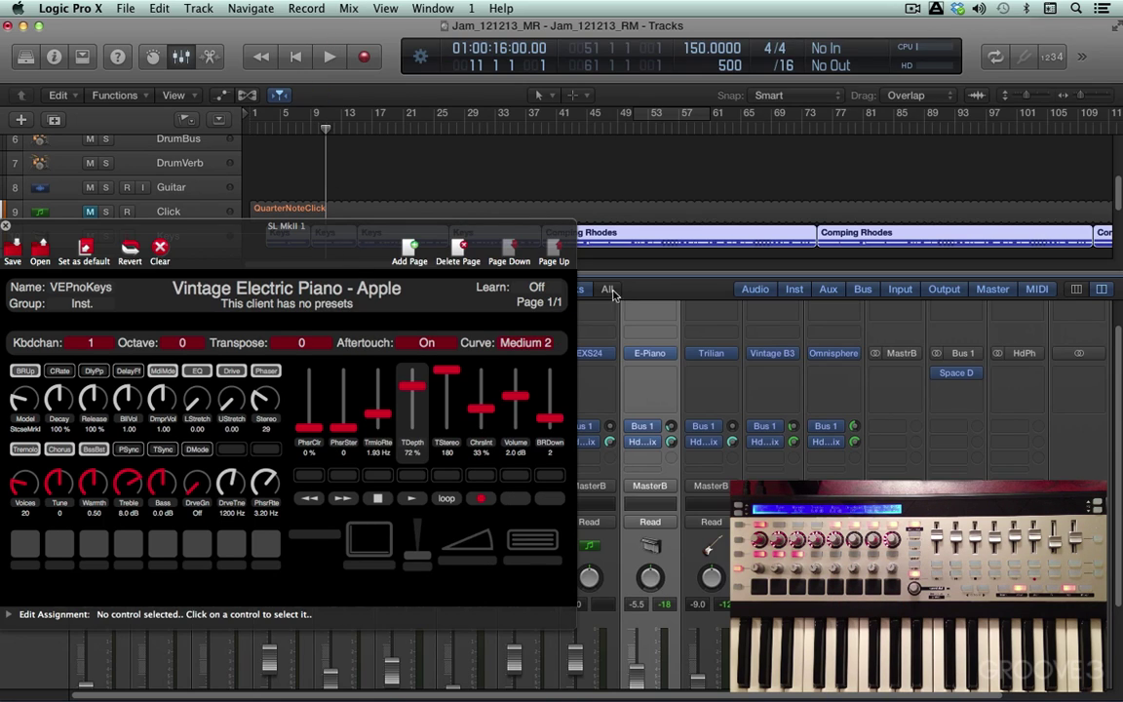
scroll(160, 143, "up", 3)
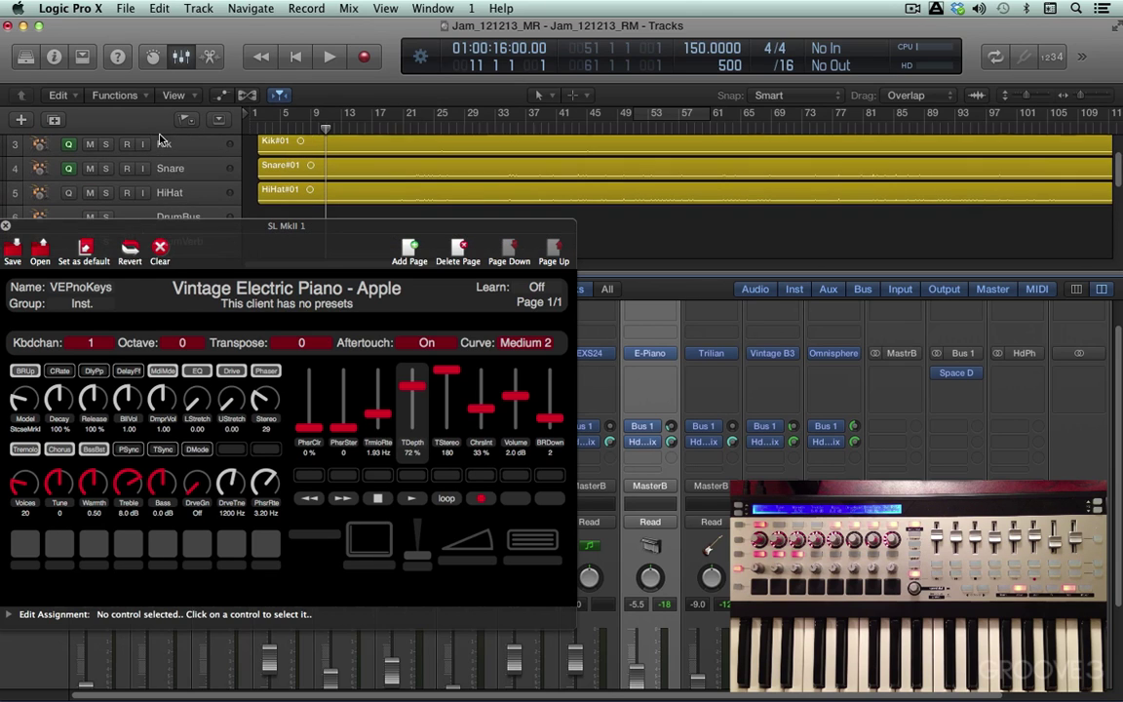
left_click(180, 171)
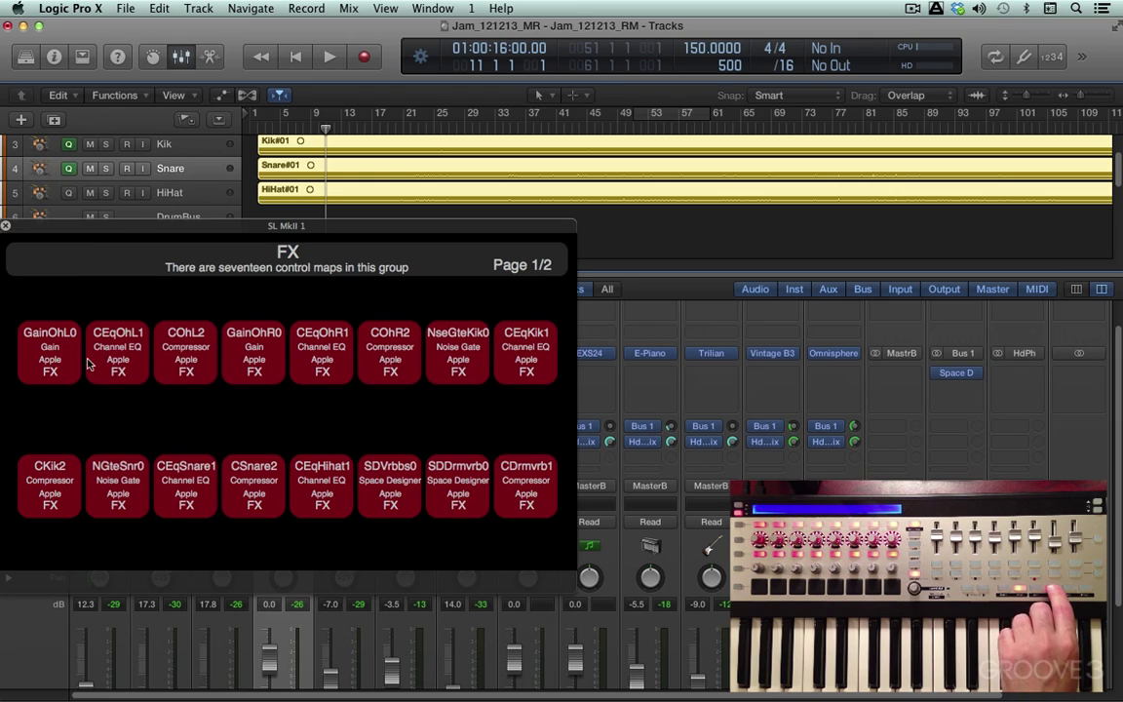
Close the SL MkII mapping window and bring the mixer's insert slots into view
left_click(331, 227)
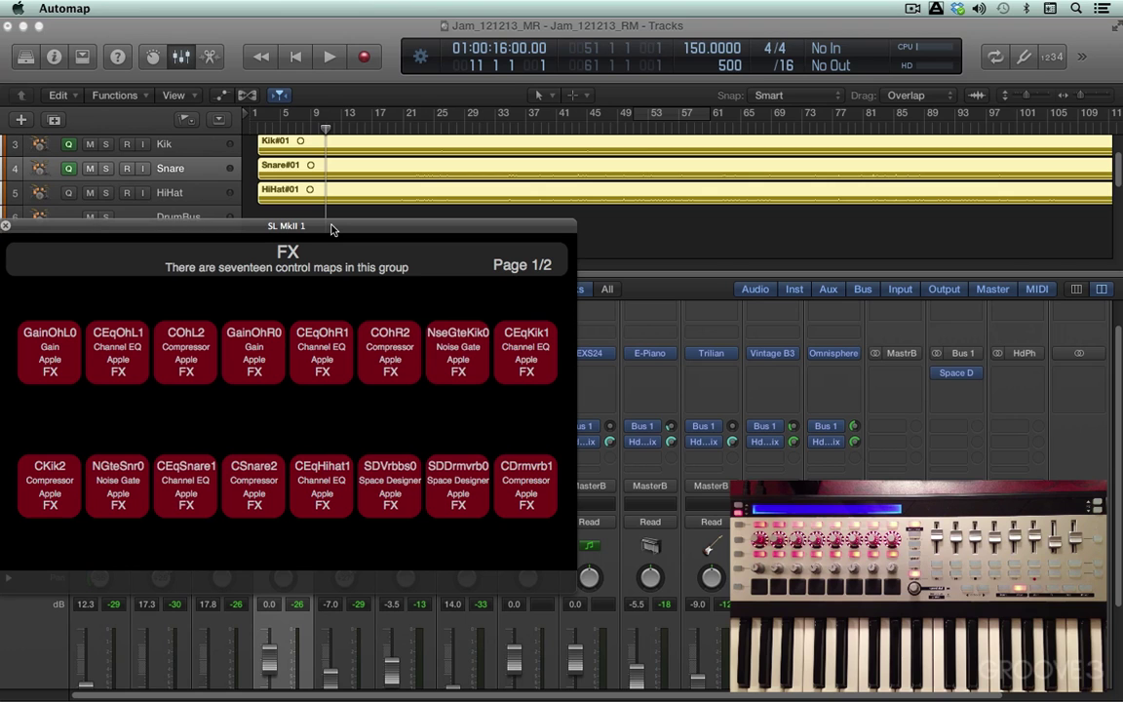
left_click(6, 227)
scroll(268, 409, "down", 4)
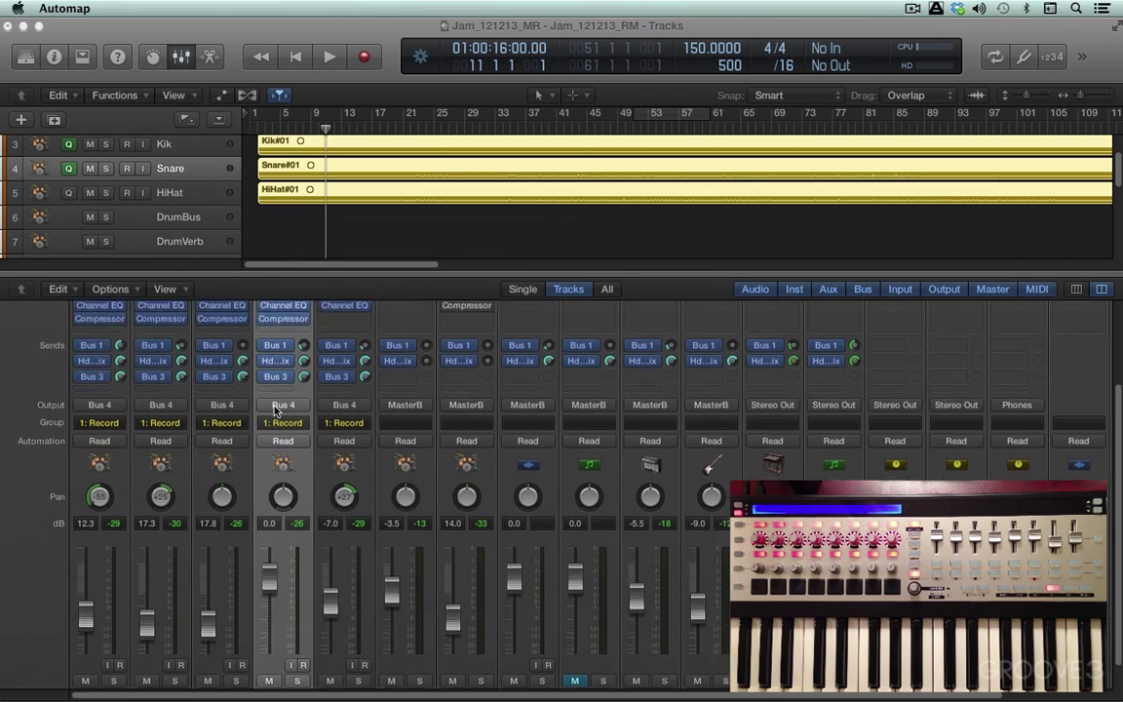
scroll(292, 451, "up", 3)
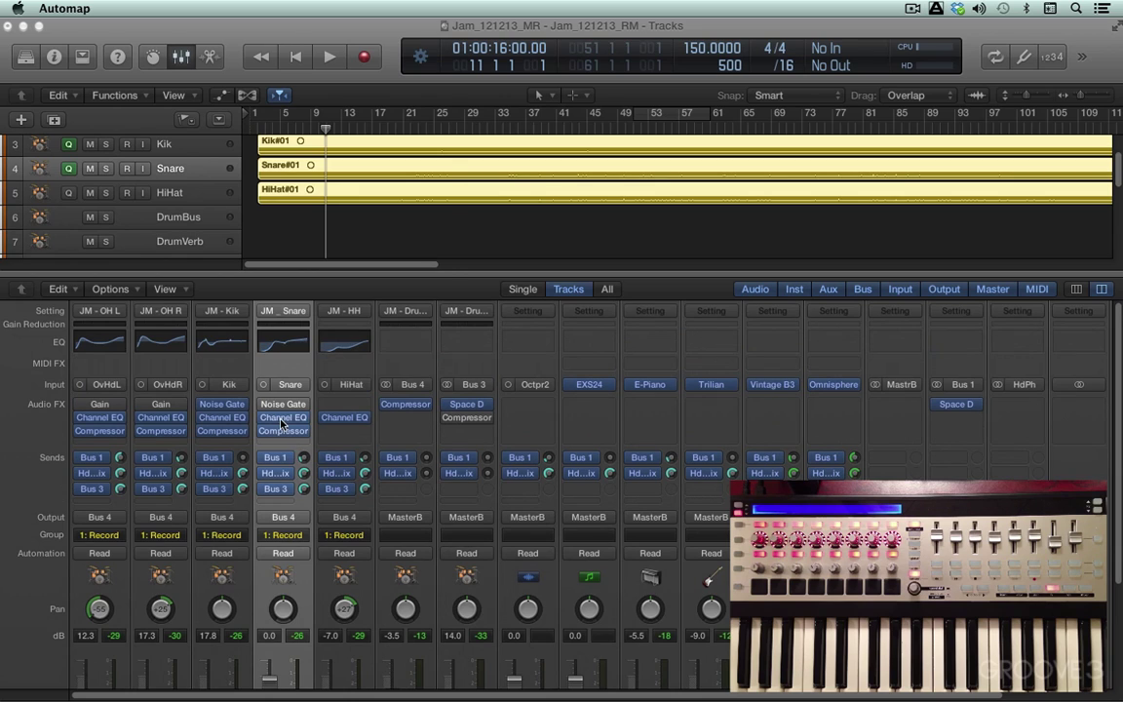
Open the Snare's Channel EQ and move the Automap mapping off the EQ graph
left_click(283, 418)
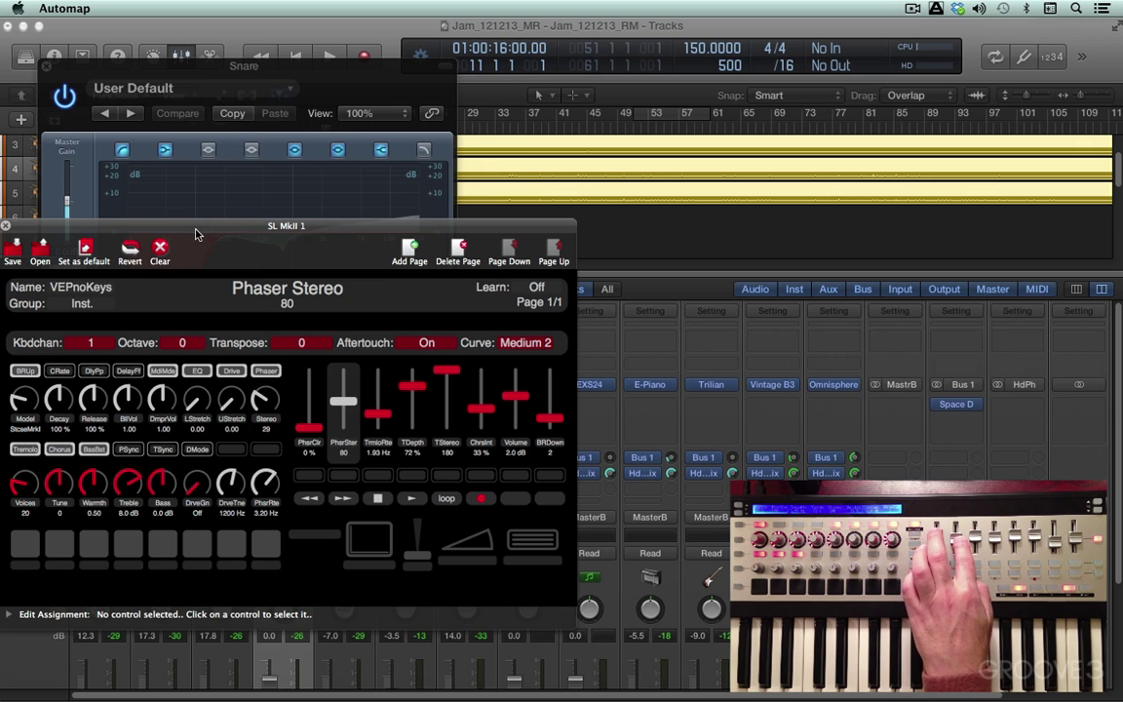
left_click_drag(195, 234, 663, 272)
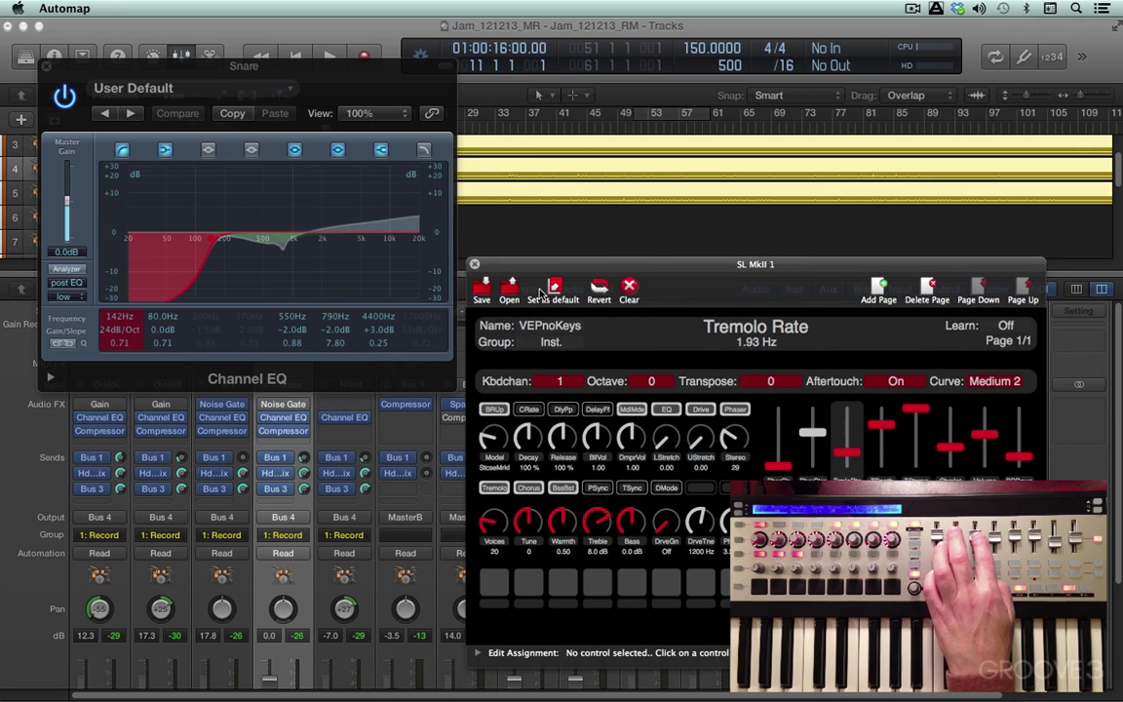
left_click(190, 74)
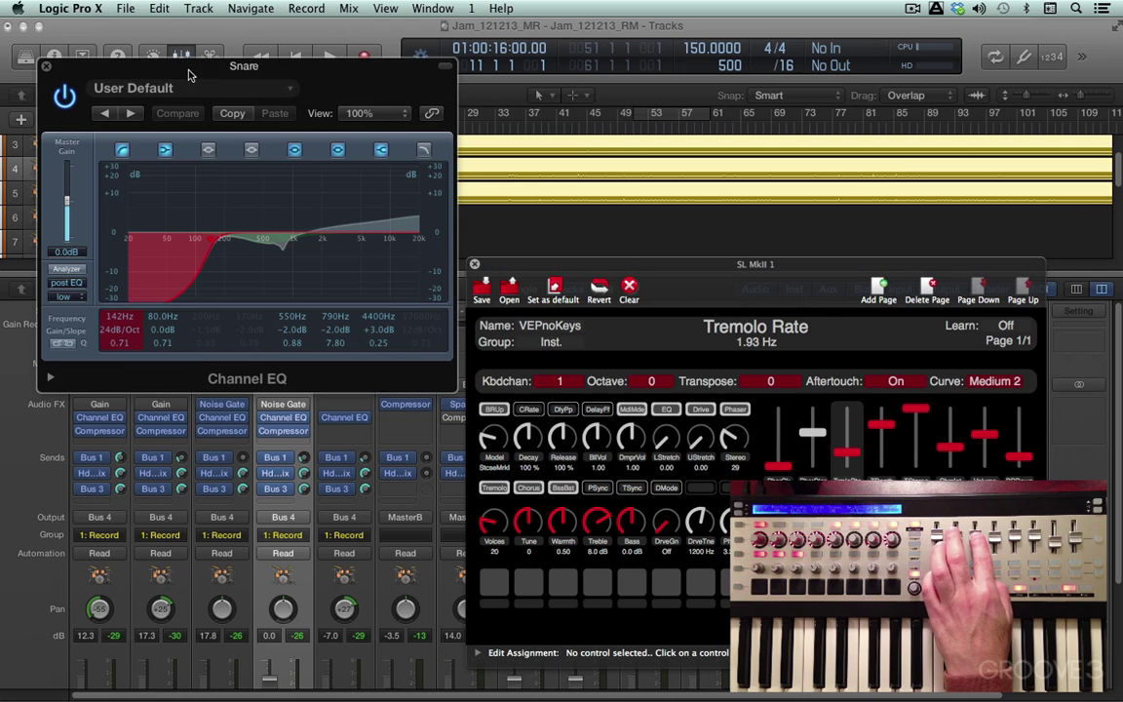